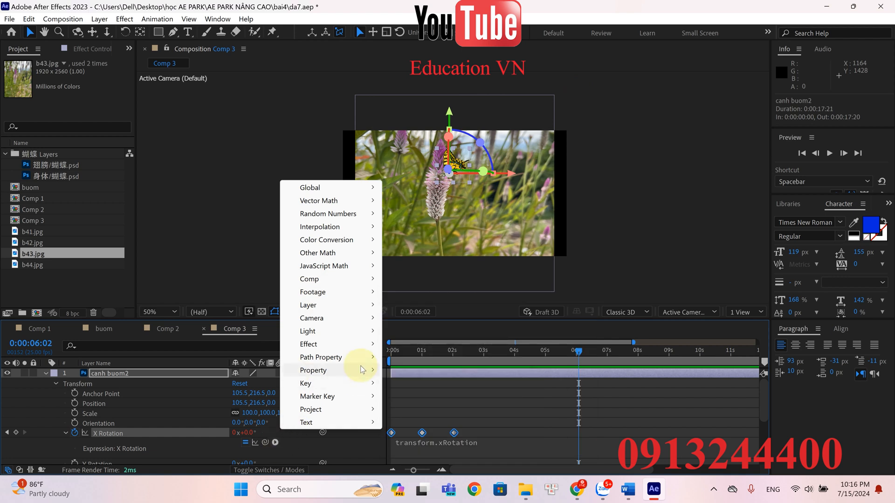
- Set the X Rotation expression of canh buom2 to loopOut(type = "cycle", numKeyframes = 0) and preview the animation from the start
mouse_move(364, 370)
left_click(434, 227)
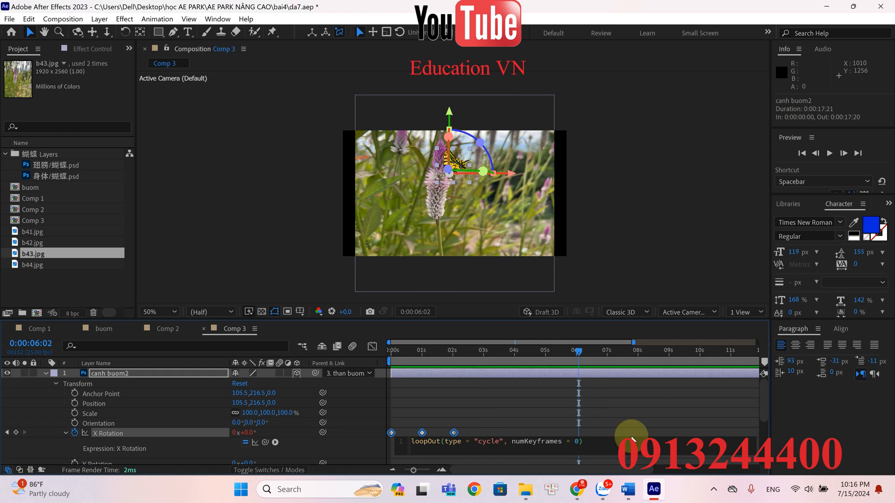
left_click_drag(578, 350, 384, 355)
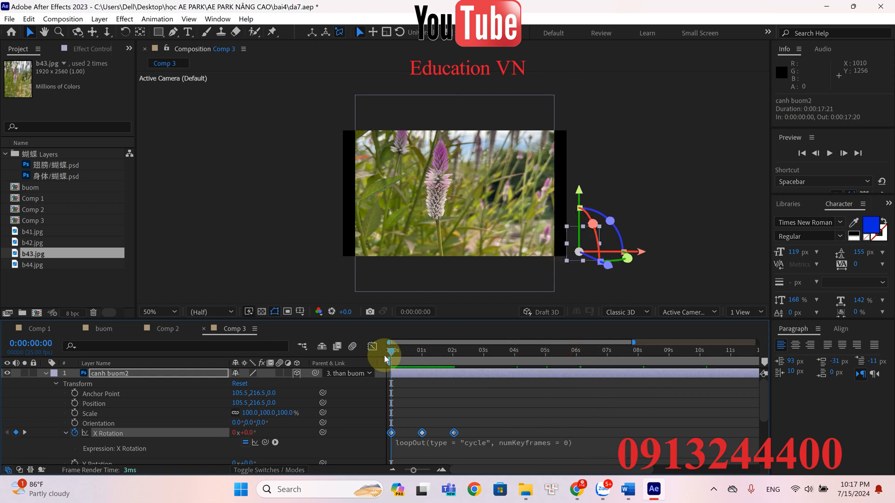
key("space")
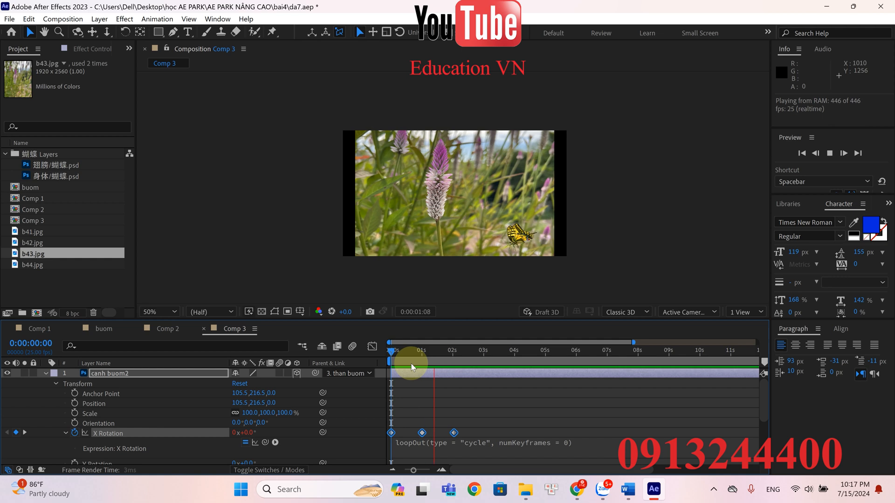
key("space")
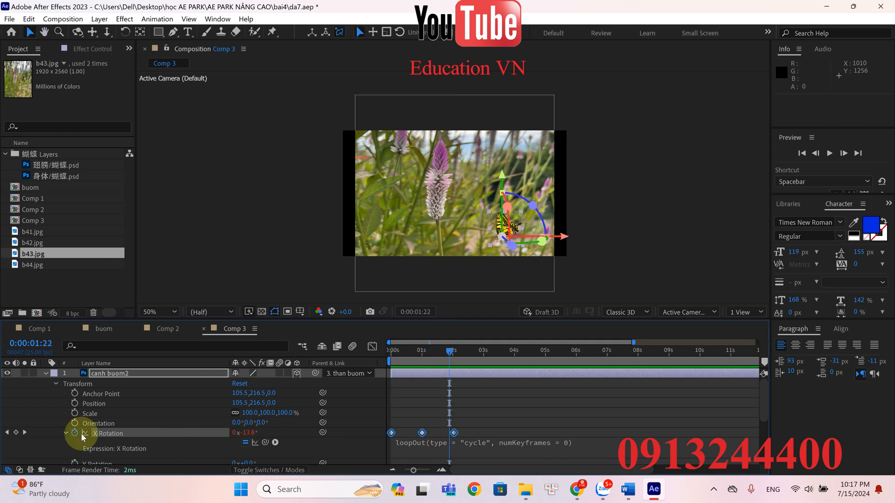
scroll(82, 434, "down", 3)
left_click(713, 488)
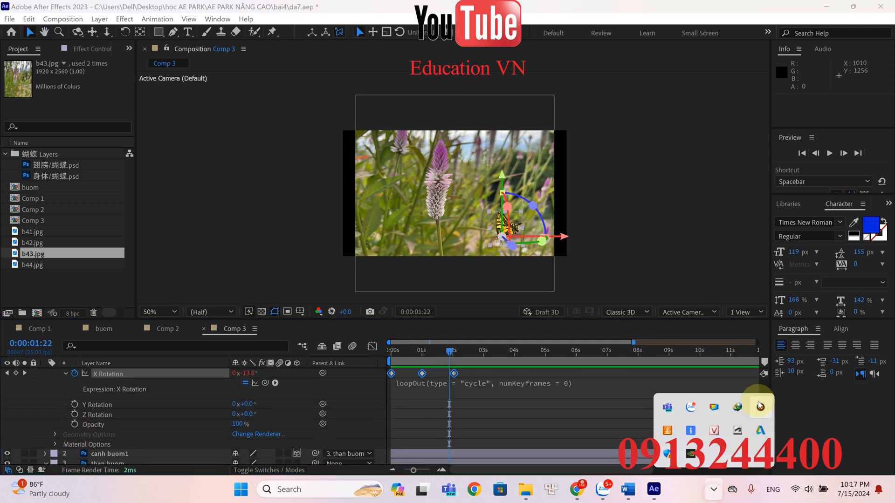
left_click(758, 408)
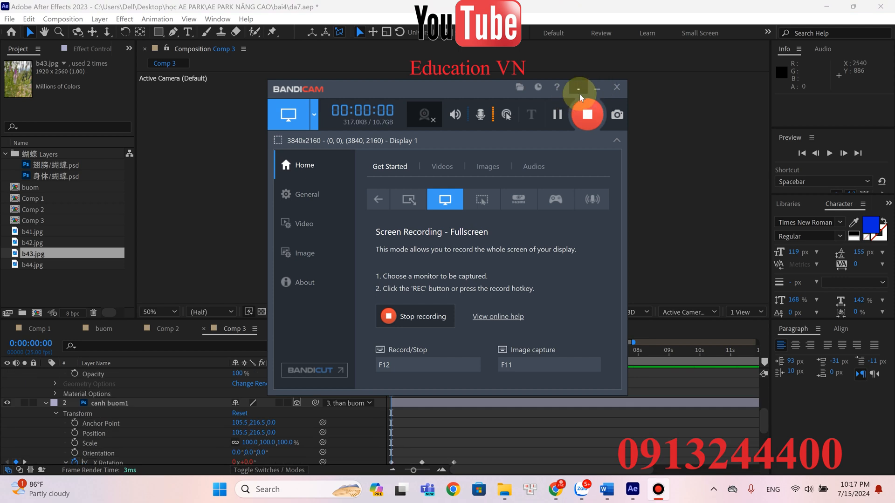
left_click(579, 91)
- Inspect the loopOut expression on the wing's X Rotation and play back the composition to check the flapping
scroll(469, 405, "down", 2)
left_click(449, 427)
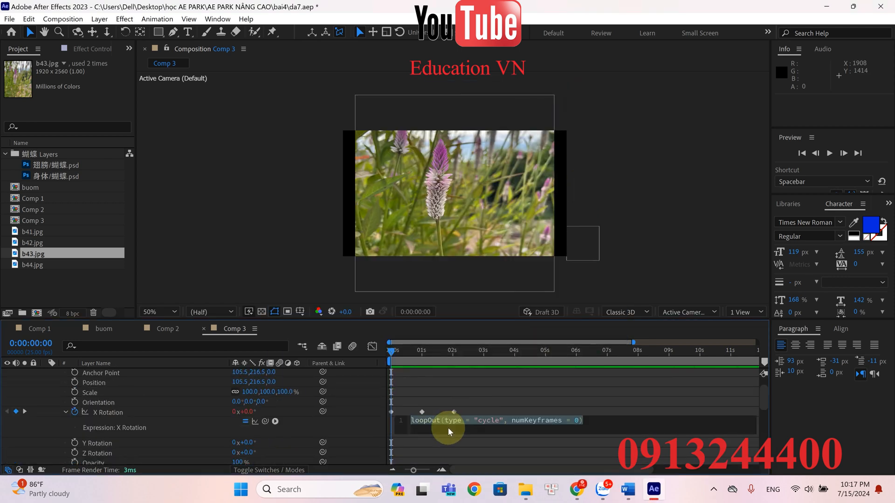
left_click(491, 454)
scroll(280, 415, "up", 1)
scroll(228, 404, "up", 2)
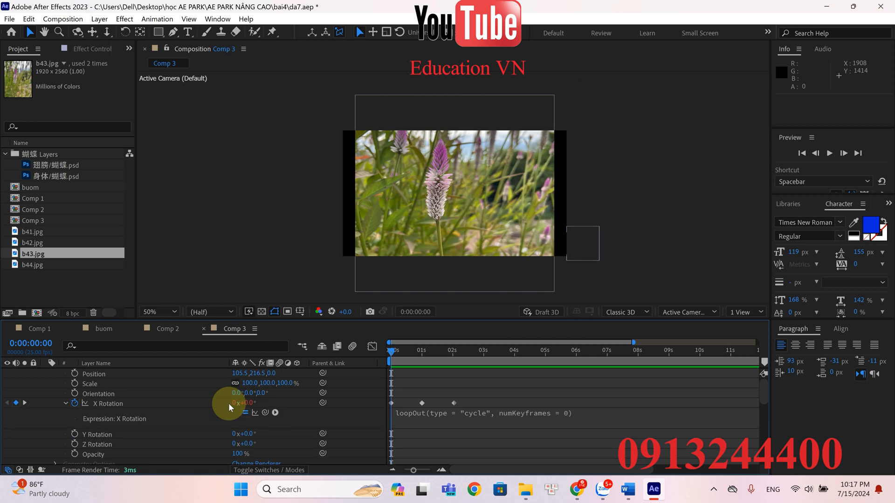
scroll(229, 406, "down", 3)
key("space")
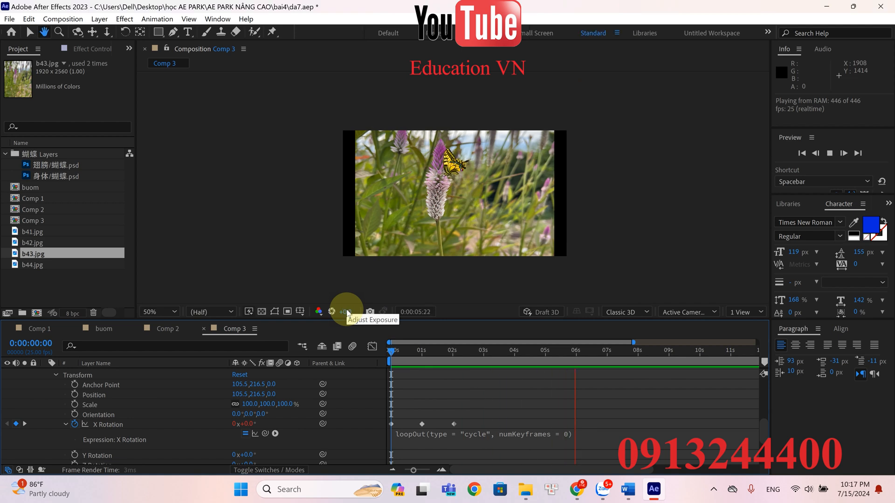
key("space")
- Collapse the properties of the canh buom2 and canh buom1 layers in the timeline
scroll(146, 403, "down", 3)
scroll(146, 403, "up", 4)
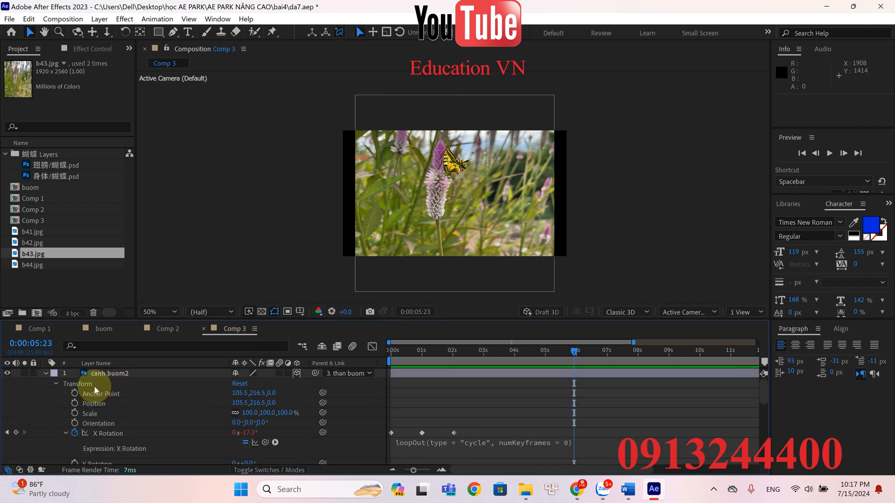
left_click(45, 373)
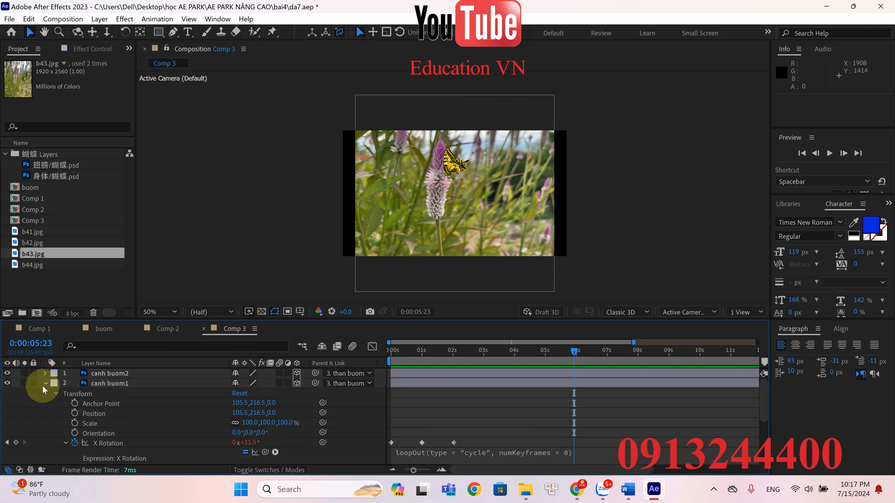
left_click(45, 385)
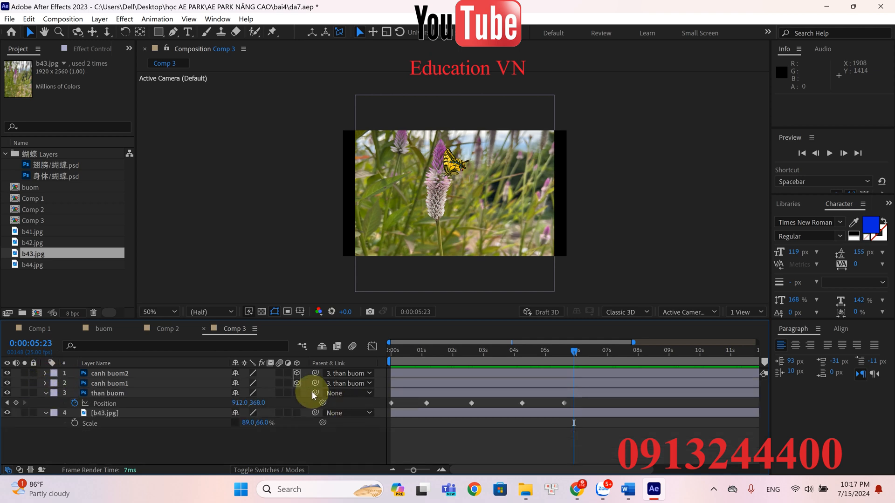
- Enable motion blur for the composition and the canh buom2, canh buom1 and than buom layers, and preview the butterfly's flight
left_click(278, 373)
left_click(279, 394)
left_click_drag(572, 355, 379, 354)
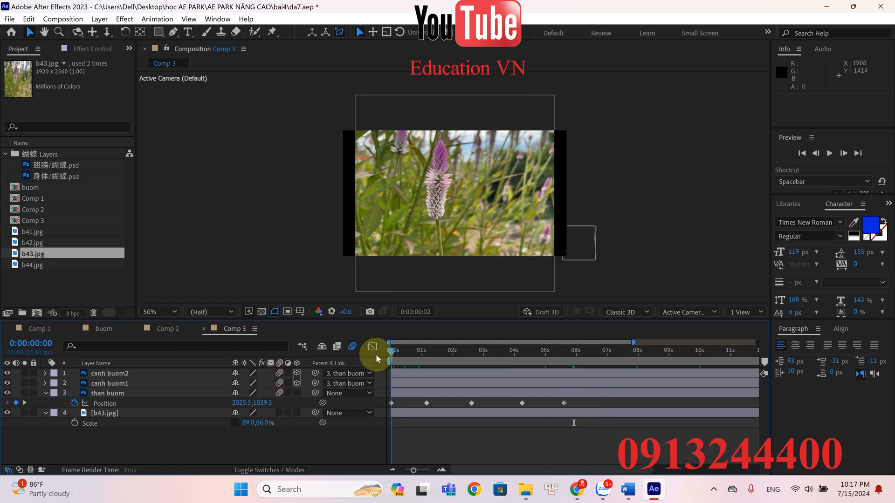
key("space")
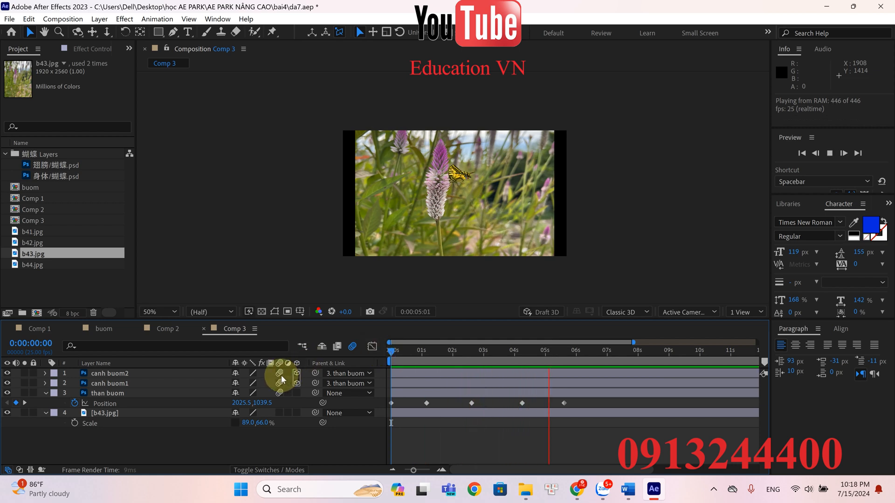
key("space")
left_click_drag(614, 354, 552, 351)
key("space")
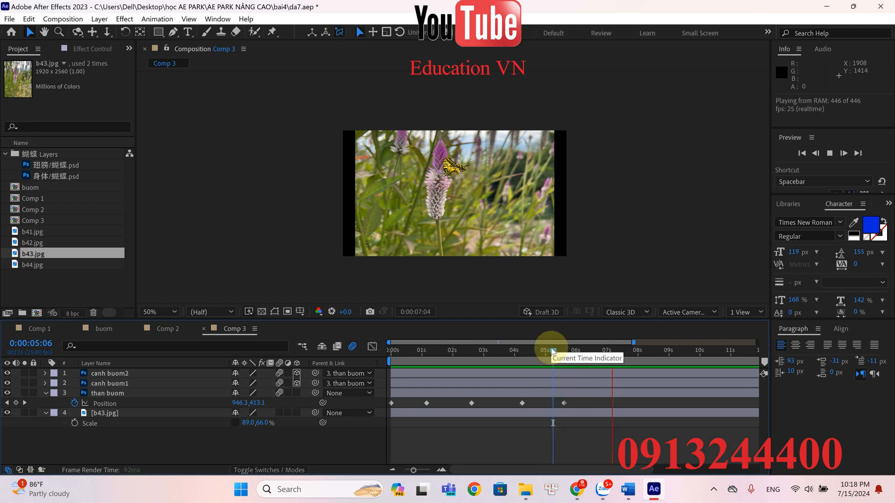
left_click(714, 490)
left_click(761, 407)
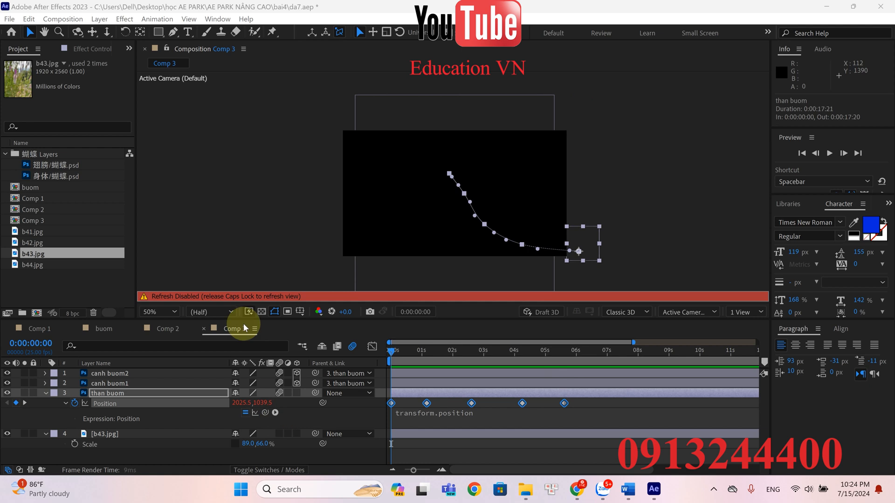
- Re-enable view refresh and insert the Property wiggle(freq, amp, octaves = 1, amp_mult = .5, t = time) function as than buom's Position expression
key("Caps_Lock")
left_click(277, 408)
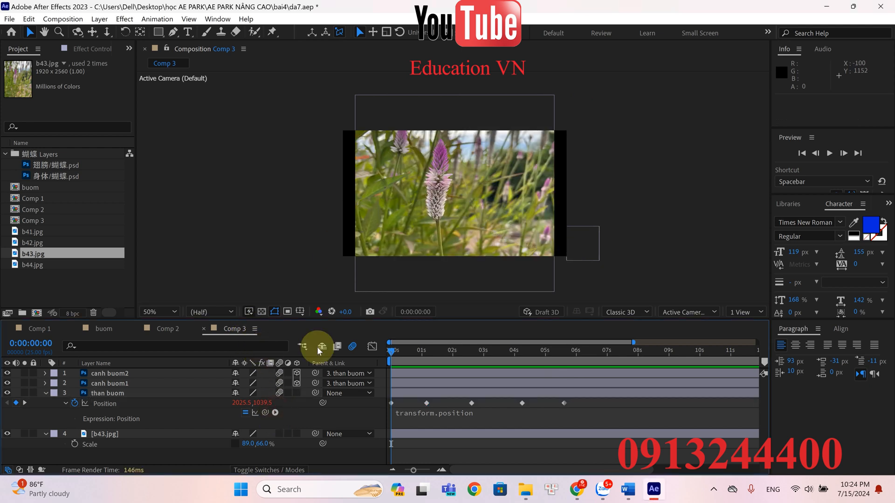
left_click(275, 413)
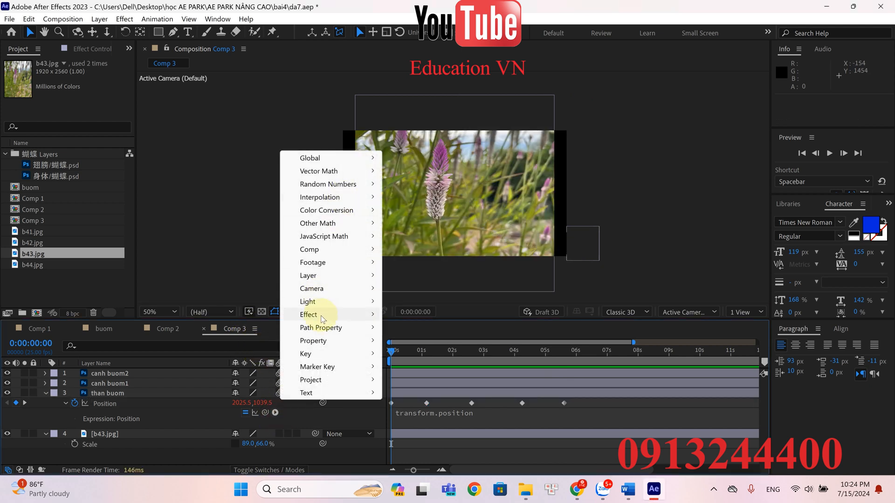
mouse_move(331, 343)
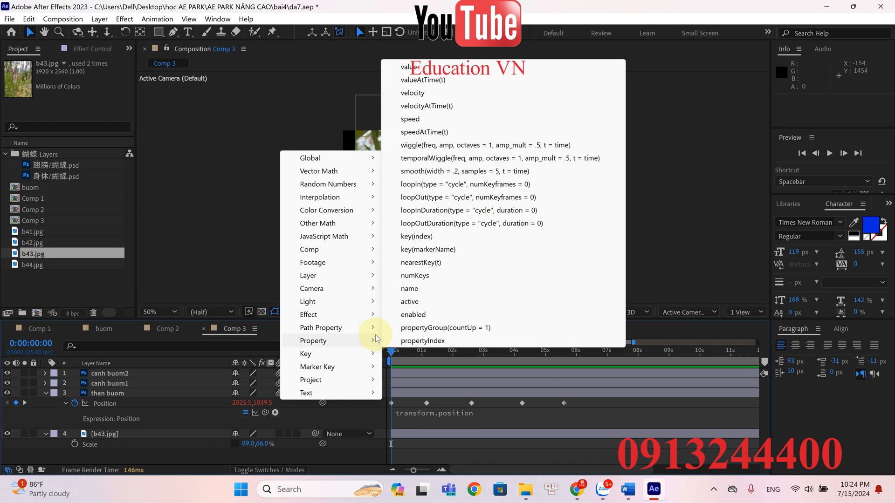
left_click(434, 142)
left_click(533, 465)
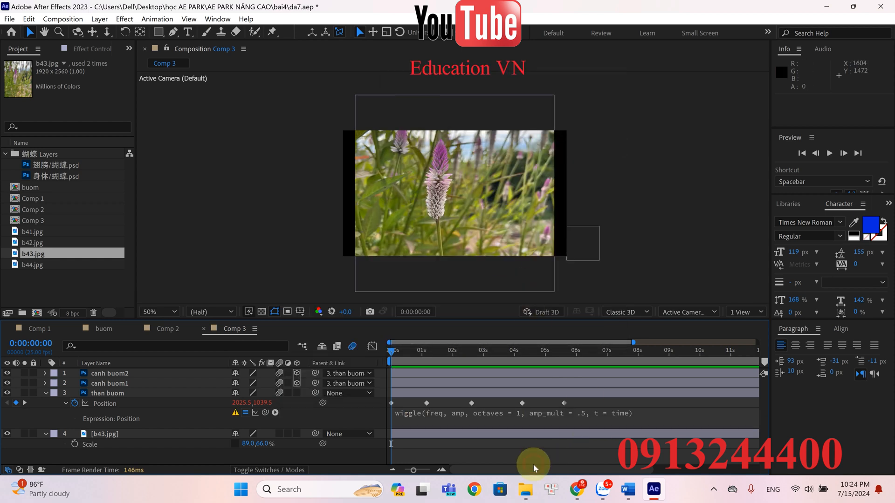
- Edit than buom's Position expression to read wiggle(5,200), removing the remaining default arguments
left_click(429, 415)
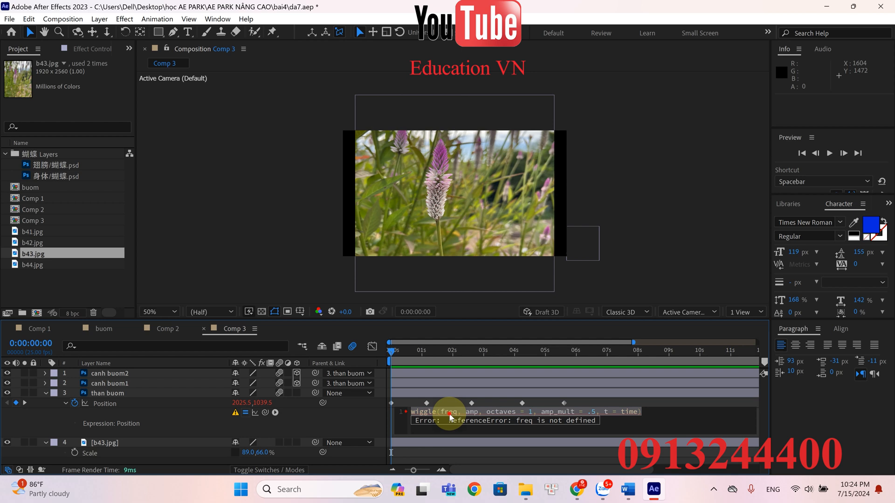
left_click(457, 412)
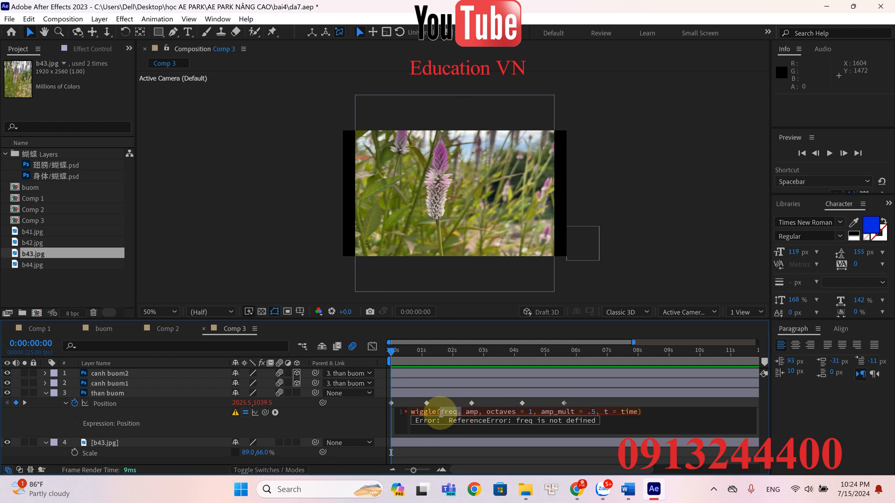
type("5")
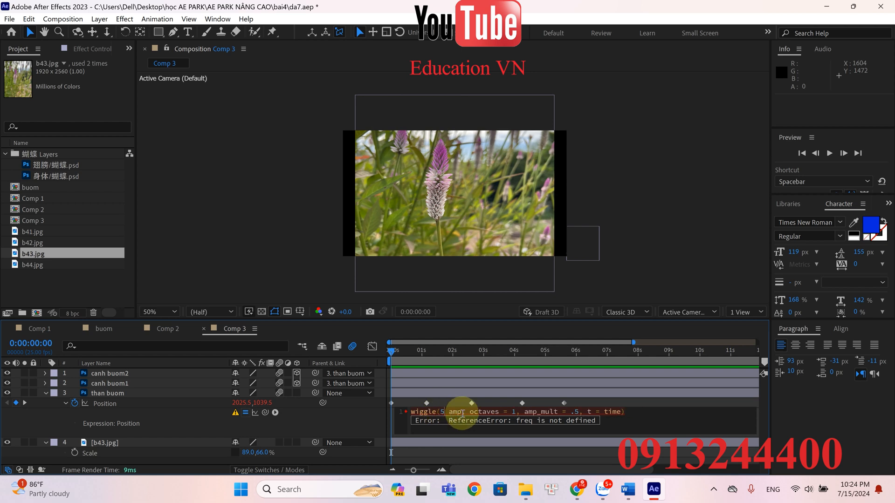
type(",200")
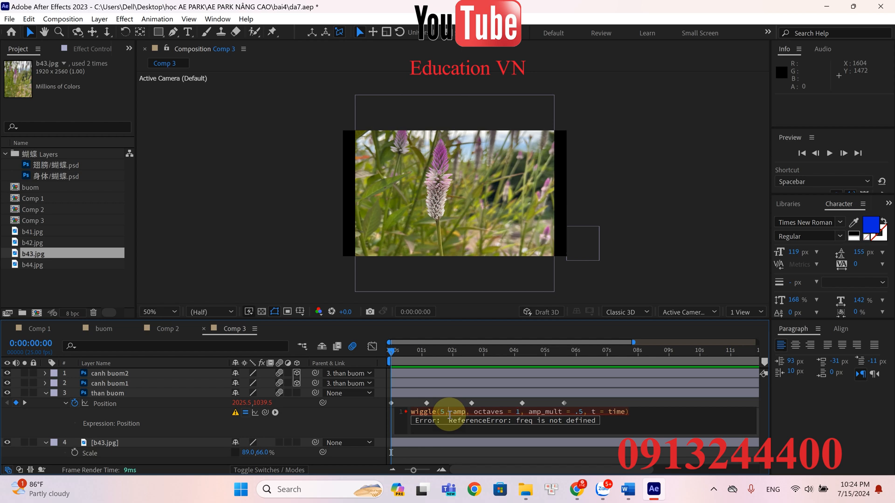
left_click_drag(466, 413, 630, 403)
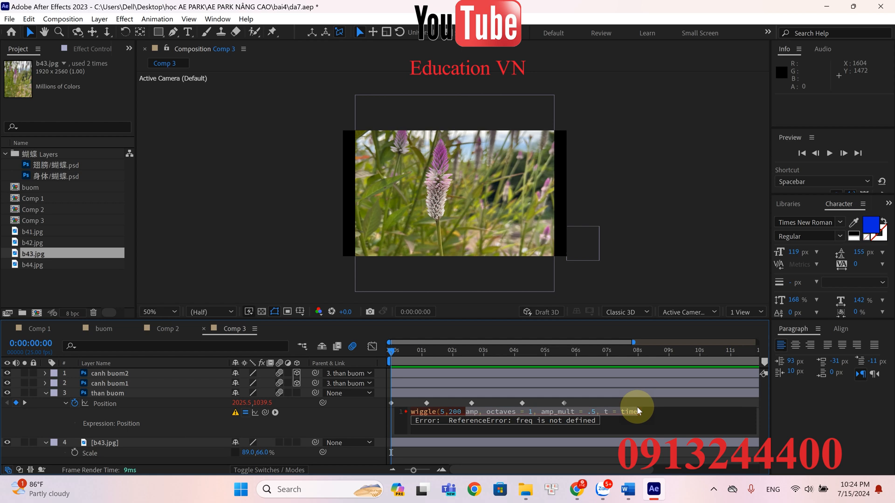
key("BackSpace")
left_click(471, 455)
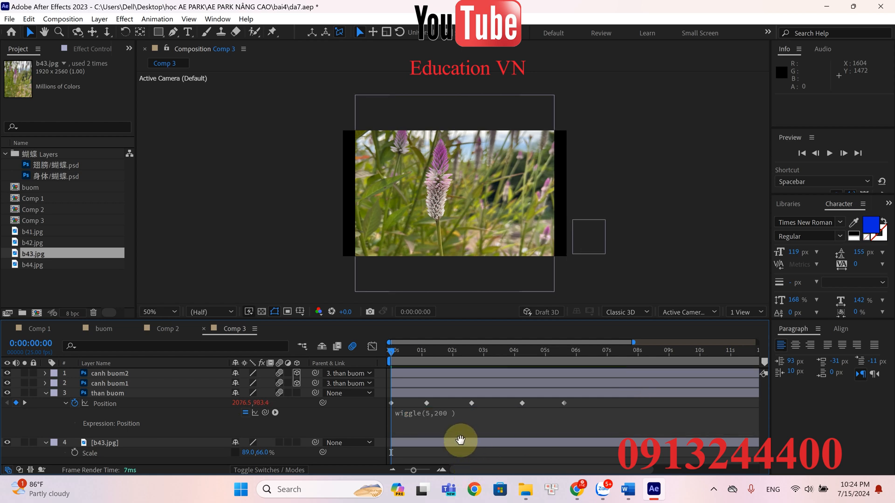
- Preview the wiggling butterfly from the start, and place the time indicator at 0:00:06:00
key("space")
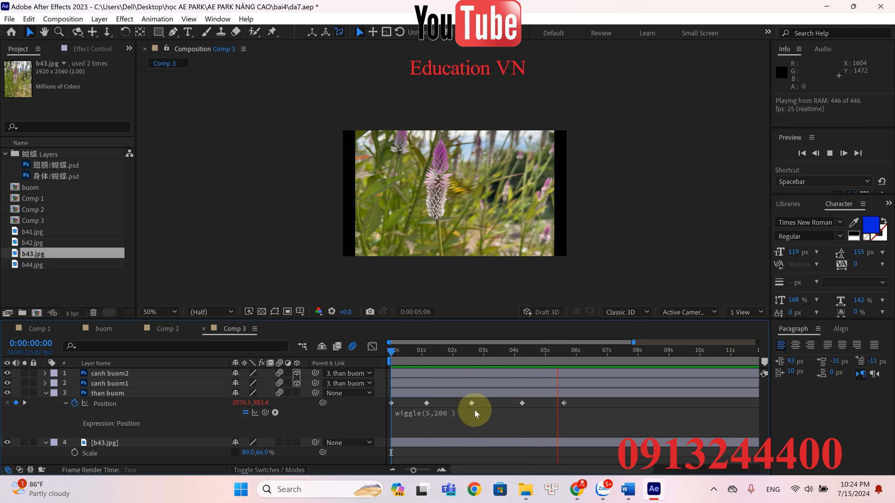
left_click(594, 356)
left_click_drag(594, 357, 390, 351)
key("space")
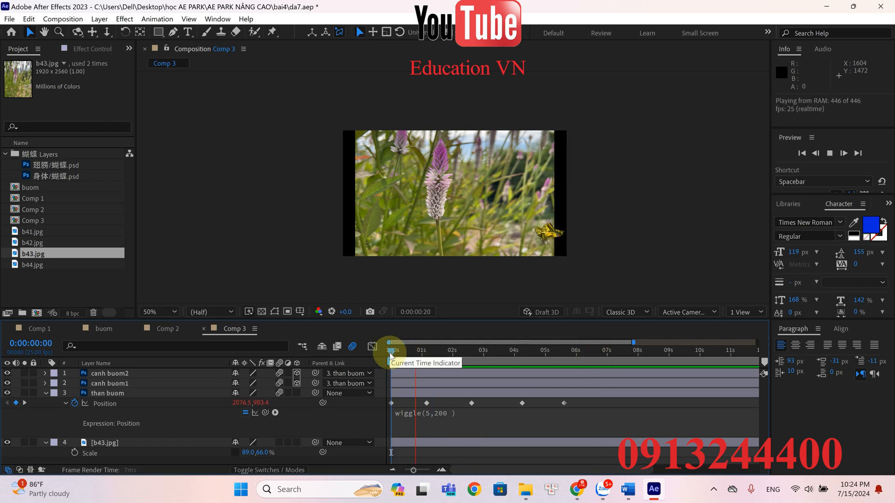
key("space")
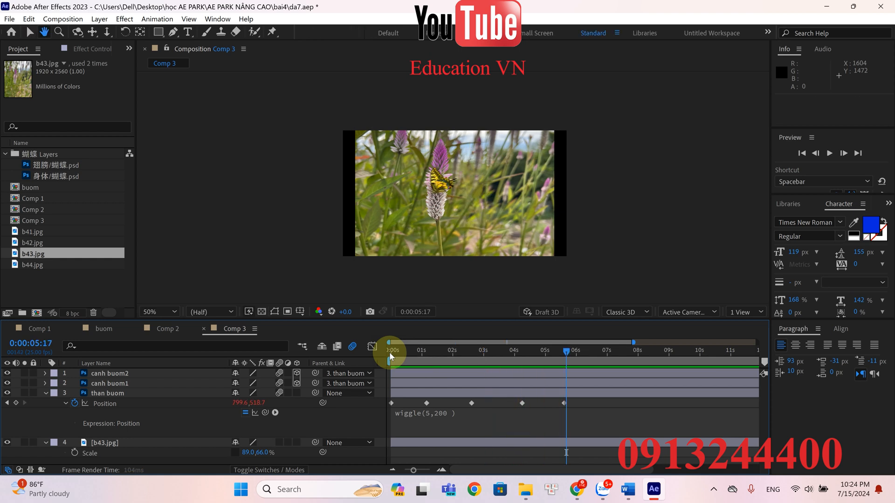
key("space")
left_click_drag(566, 352, 576, 367)
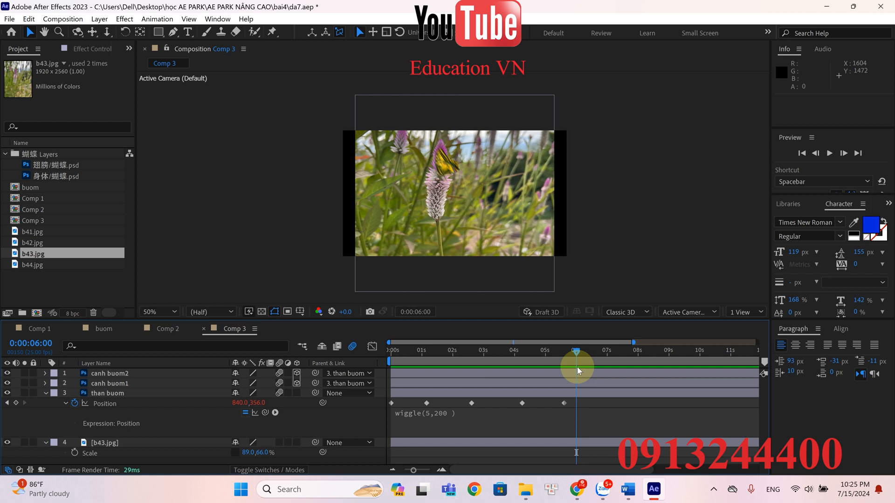
- Add a Slider Control expression control effect to the than buom layer
left_click(117, 394)
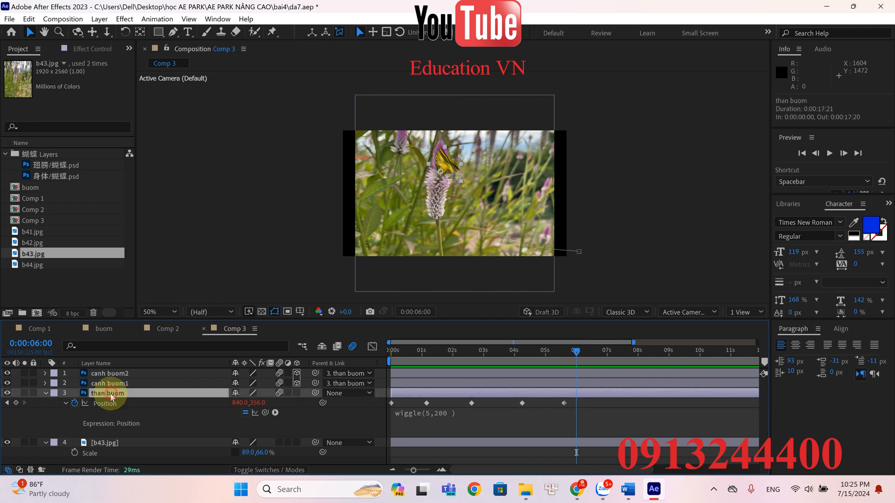
left_click(135, 19)
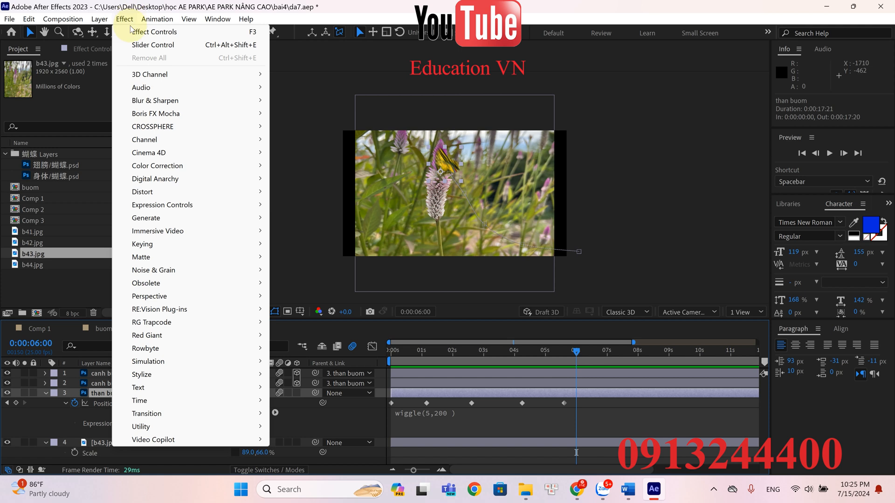
mouse_move(250, 205)
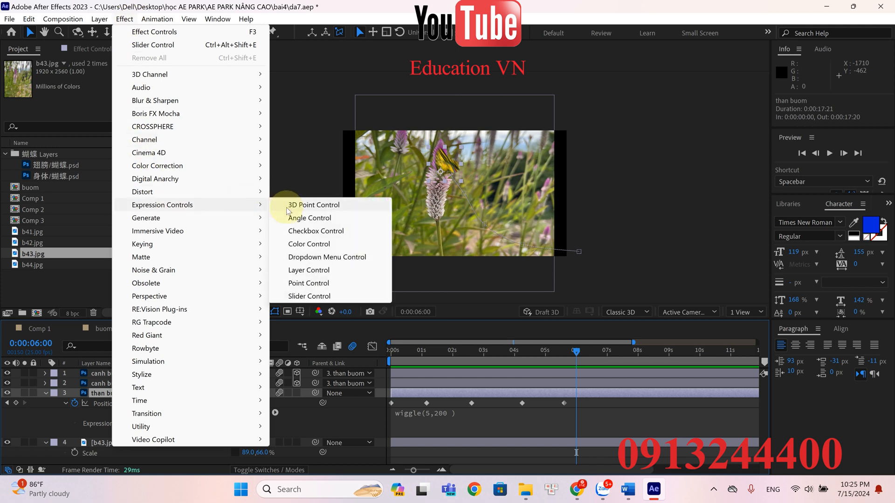
left_click(319, 297)
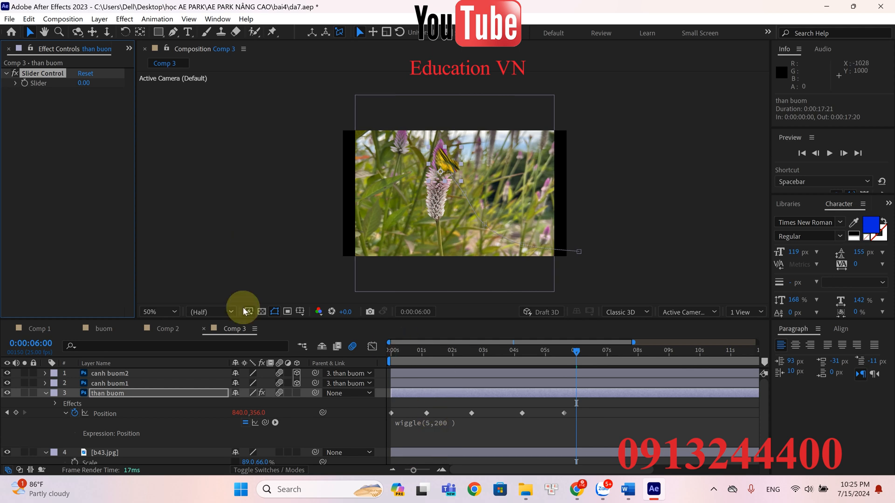
- Replace the 200 amplitude in than buom's Position wiggle expression with a link to the Slider Control's Slider value
left_click(438, 423)
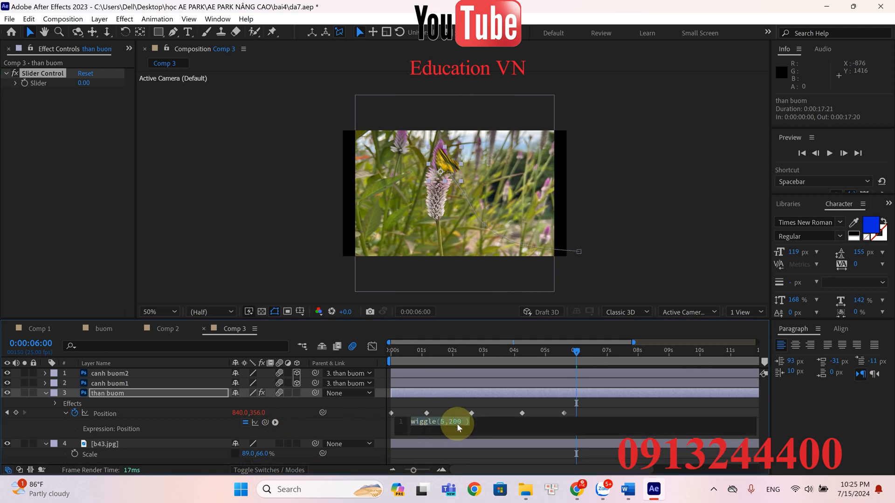
left_click(450, 422)
left_click_drag(450, 421, 461, 422)
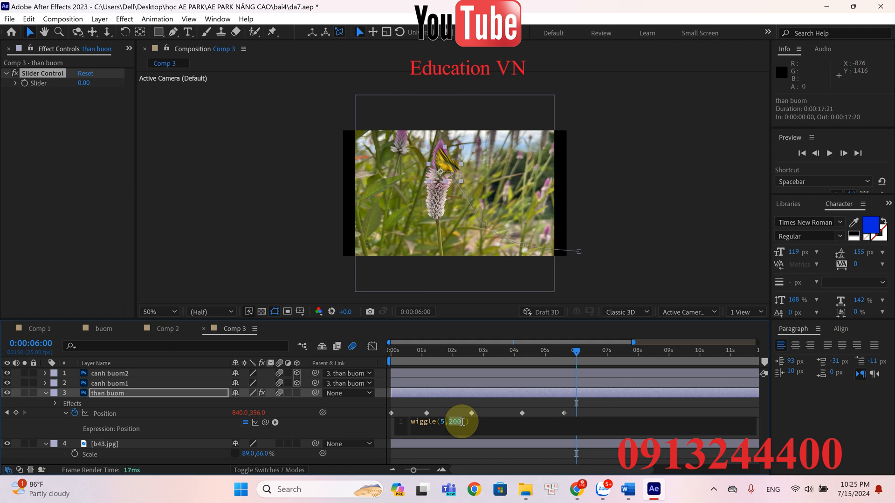
left_click_drag(268, 423, 41, 82)
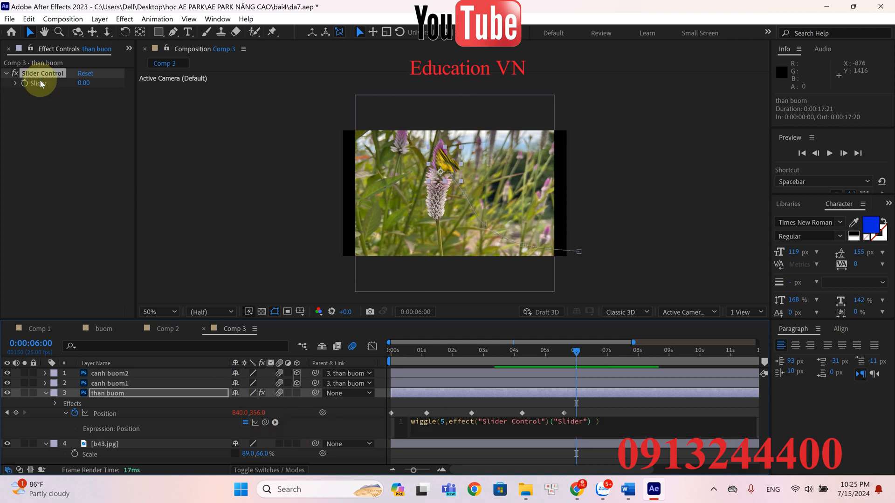
left_click(444, 469)
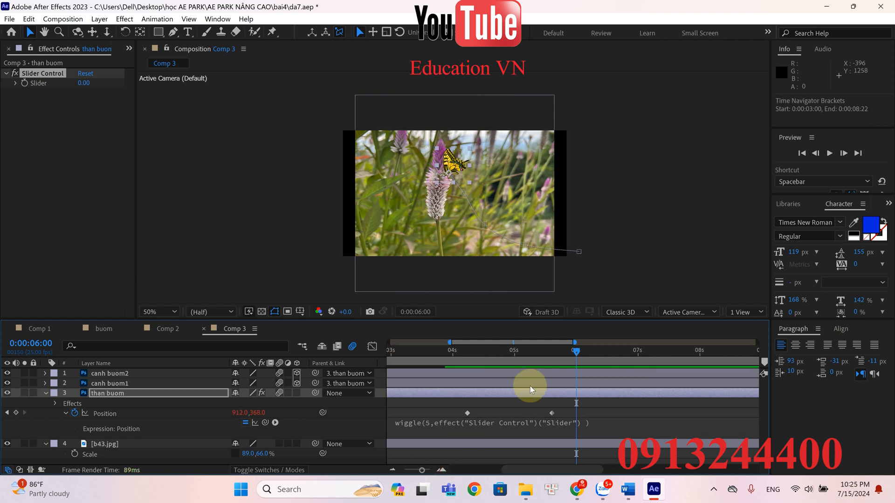
- Preview the butterfly's flight from the start, and place the time indicator at 0:00:04:04
left_click_drag(576, 350, 348, 356)
key("space")
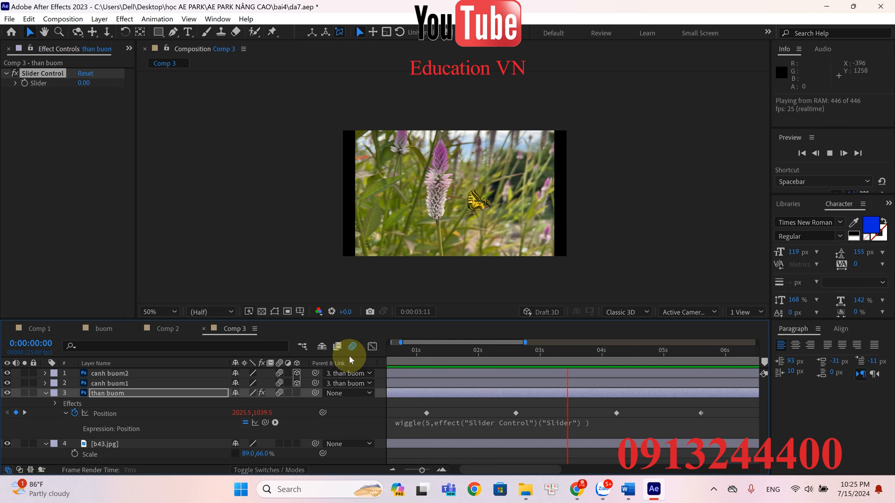
key("space")
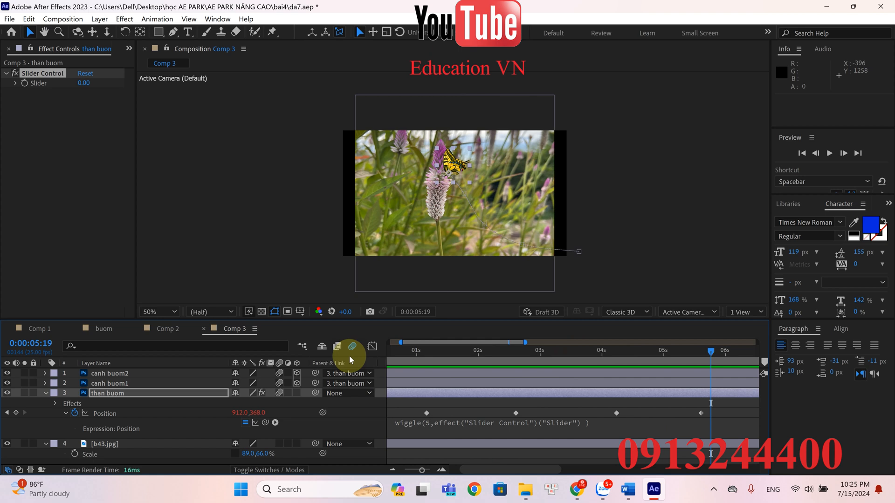
left_click_drag(707, 364, 610, 413)
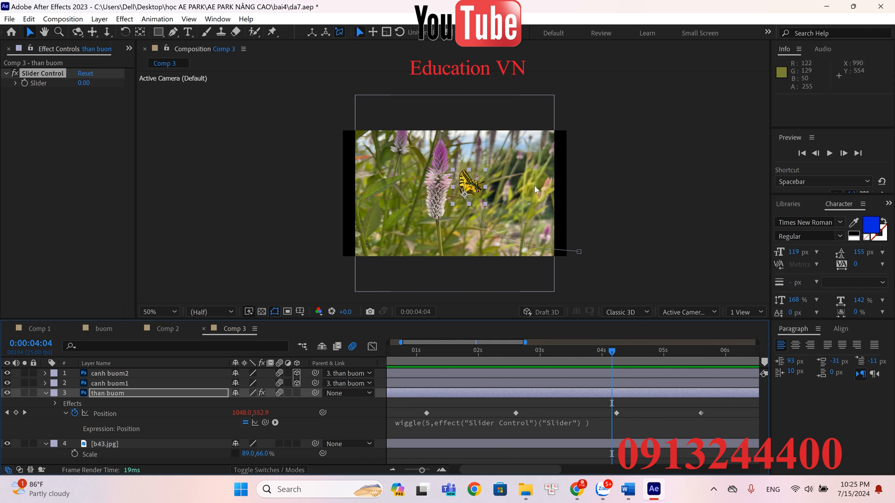
left_click(714, 489)
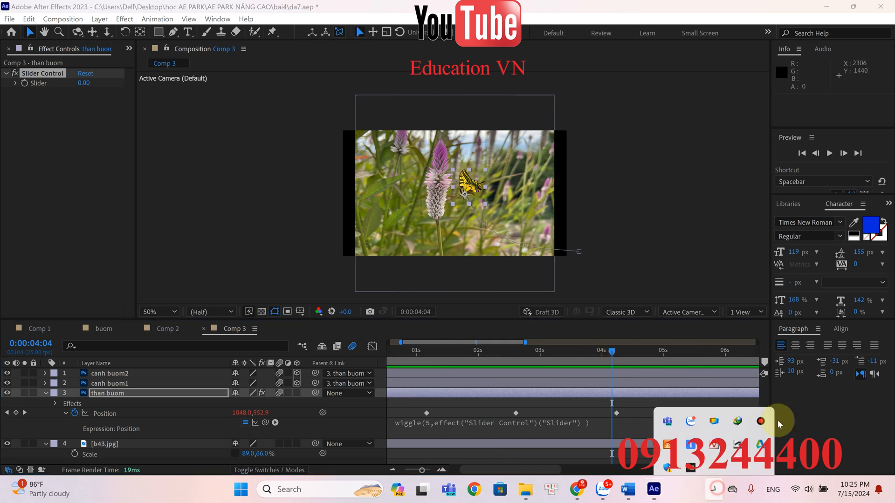
left_click(760, 407)
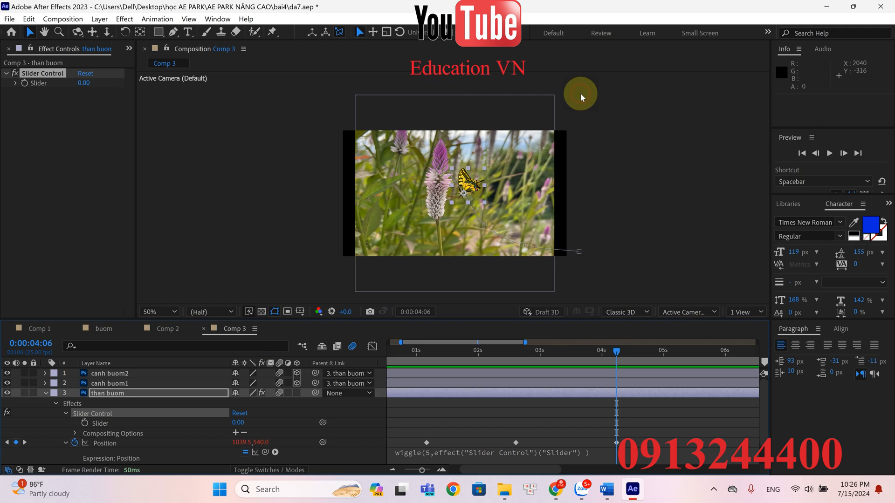
- Keyframe than buom's Slider at 0 at 0:00:04:06 and at 100 shortly before the 5-second mark
left_click(85, 423)
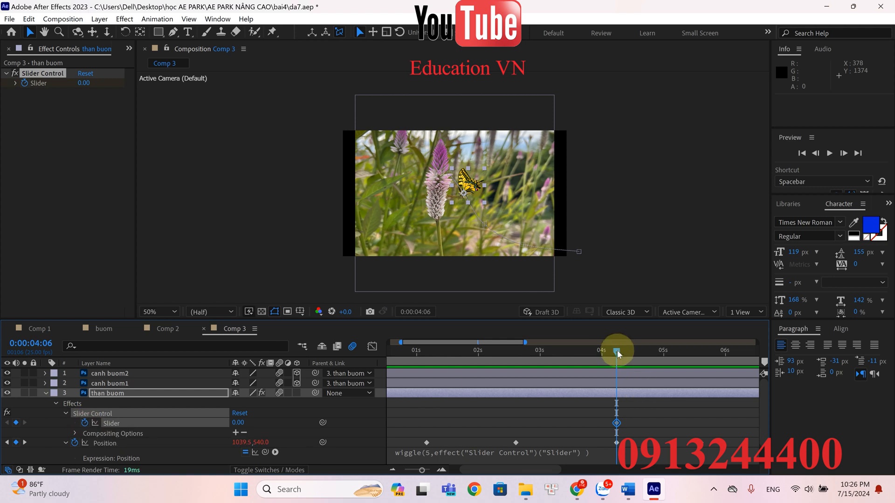
left_click_drag(625, 351, 652, 349)
left_click(242, 422)
type("100")
left_click(605, 409)
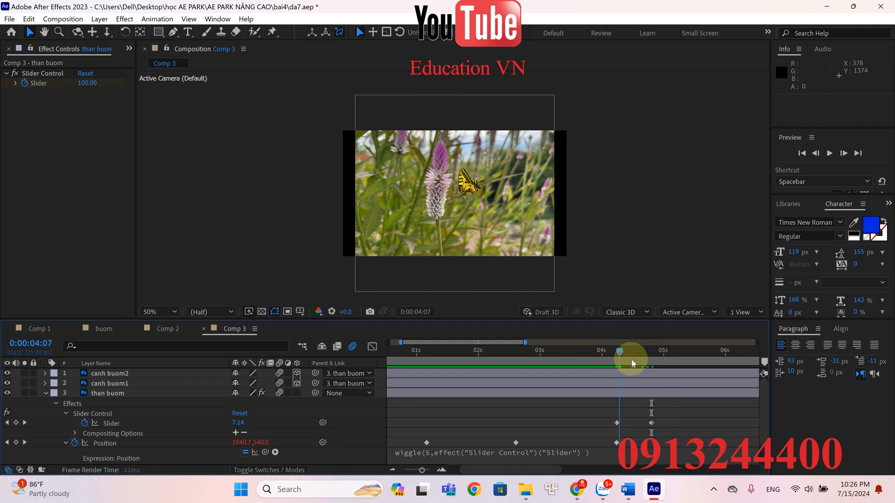
- Add a Slider keyframe with the value 0 at 0:00:05:15, level with the last Position keyframe
key("Page_Down")
left_click_drag(642, 370, 701, 374)
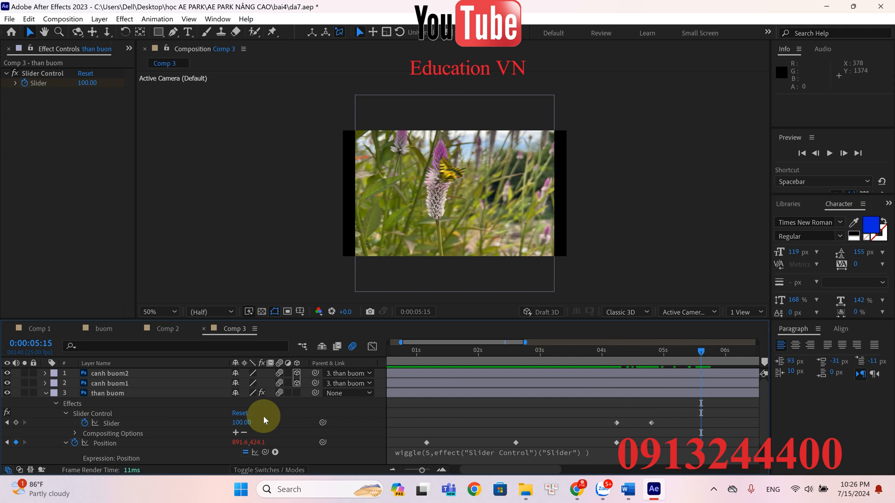
type("0")
key("Return")
- Preview the keyframed wiggle and landing from 0:00:03:18, and play the rest of the composition from 0:00:06:15
left_click_drag(700, 352, 641, 357)
left_click(584, 358)
key("space")
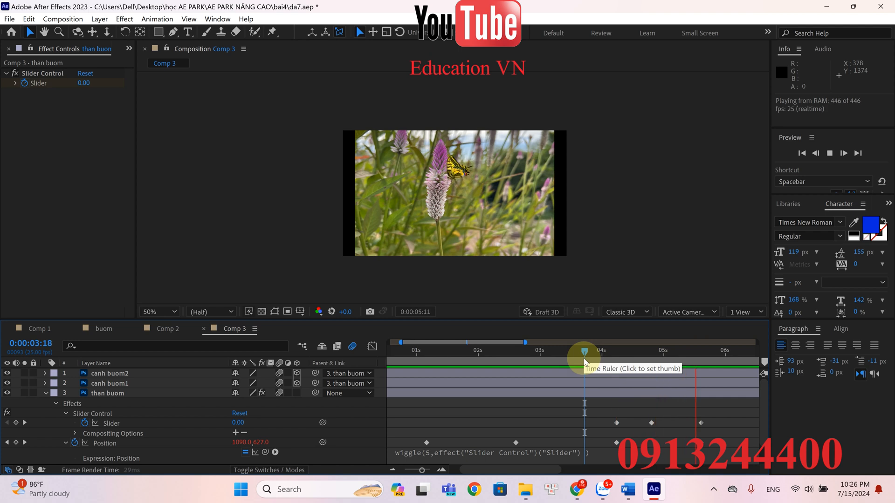
key("space")
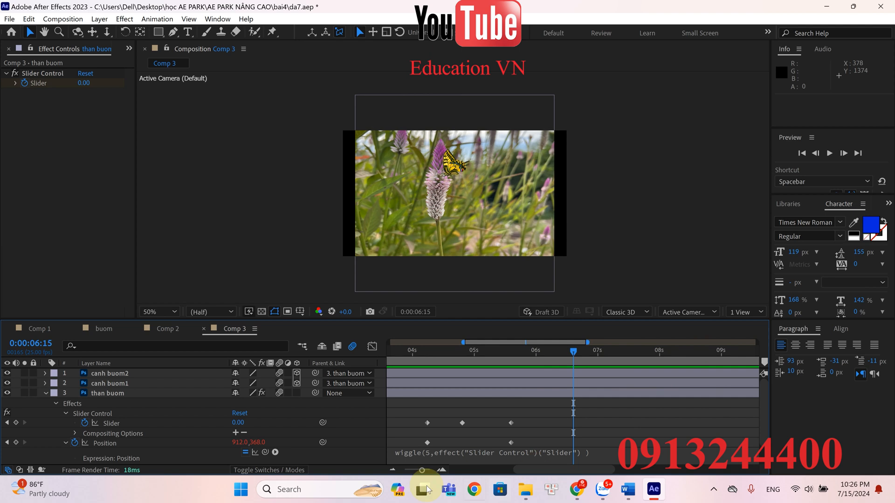
left_click_drag(419, 471, 402, 472)
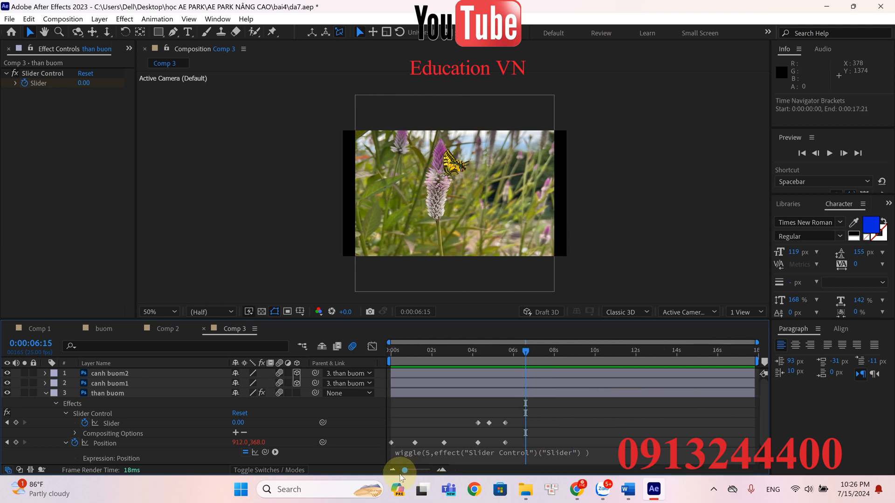
key("space")
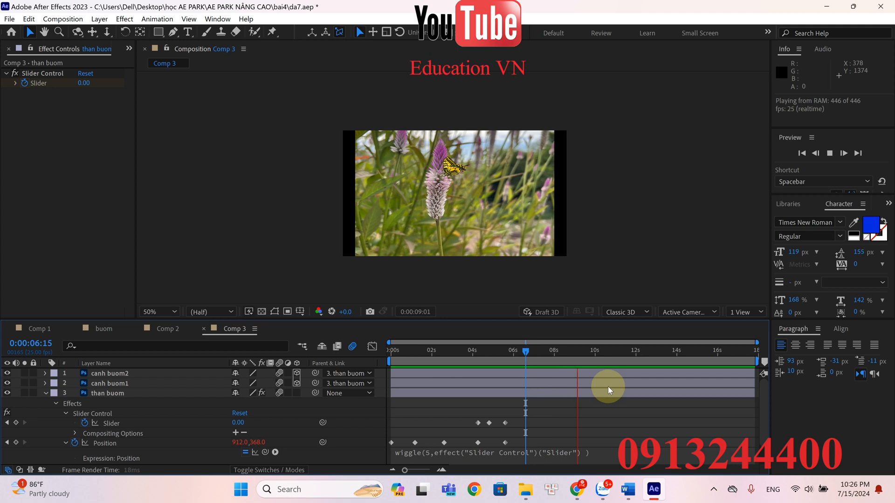
key("space")
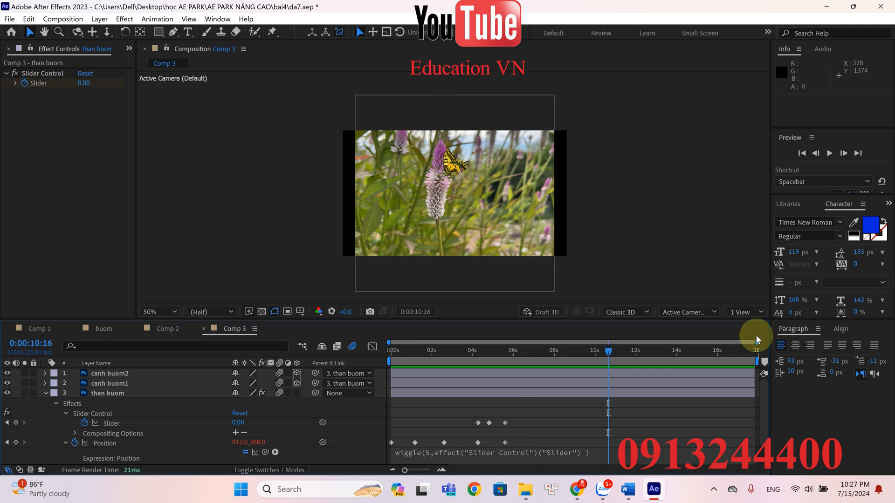
left_click(713, 489)
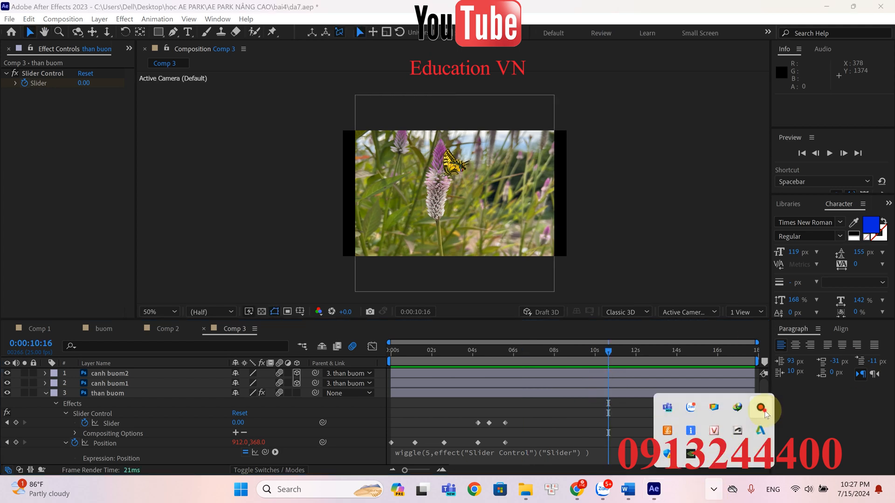